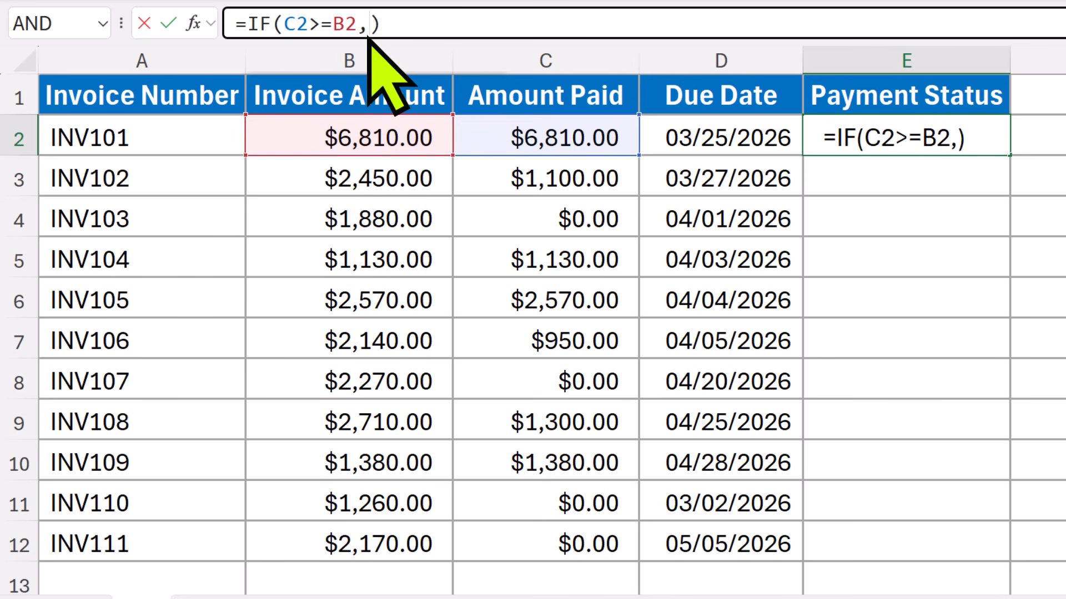
# Complete the formula in E2 as =IF(C2>=B2,"Fully Paid",IF(C2>0,"Partially Paid","Unpaid"))
pyautogui.write('"Fully Paid"')
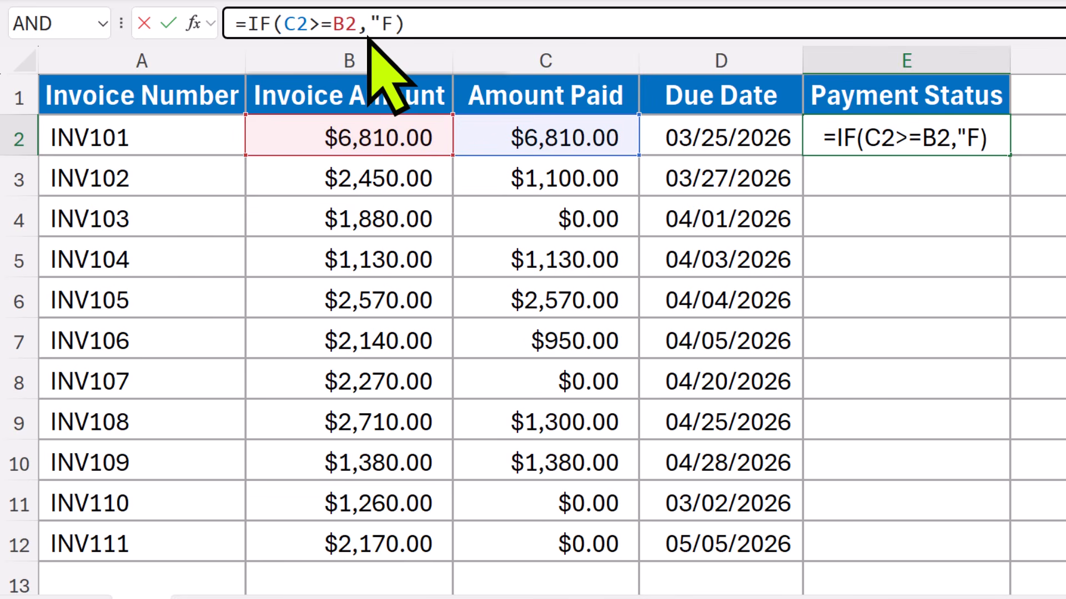
pyautogui.write(',')
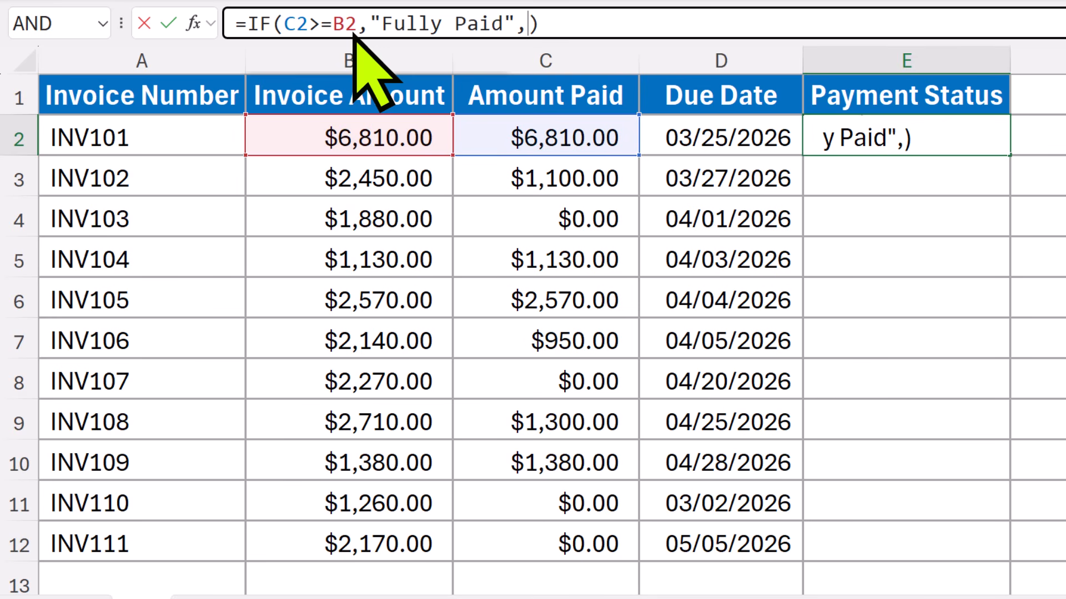
pyautogui.write('IF')
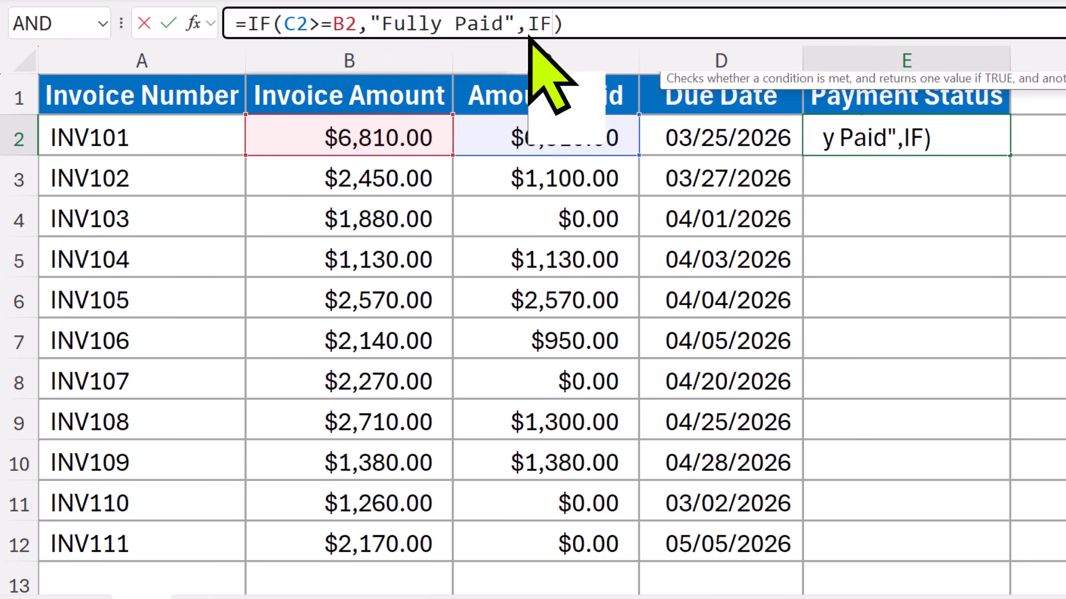
pyautogui.write('(')
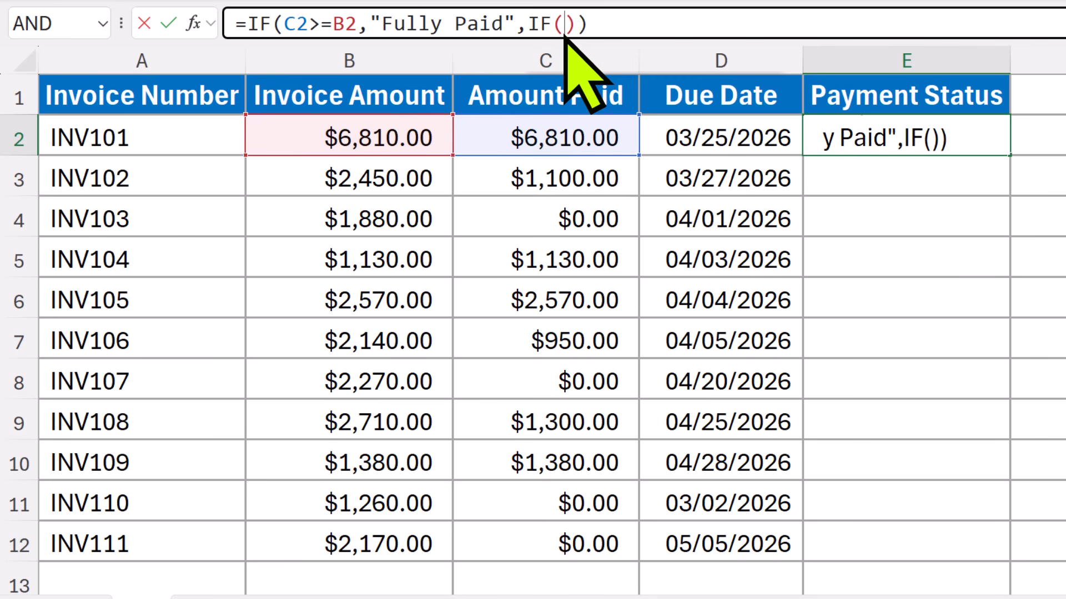
pyautogui.write('C2>')
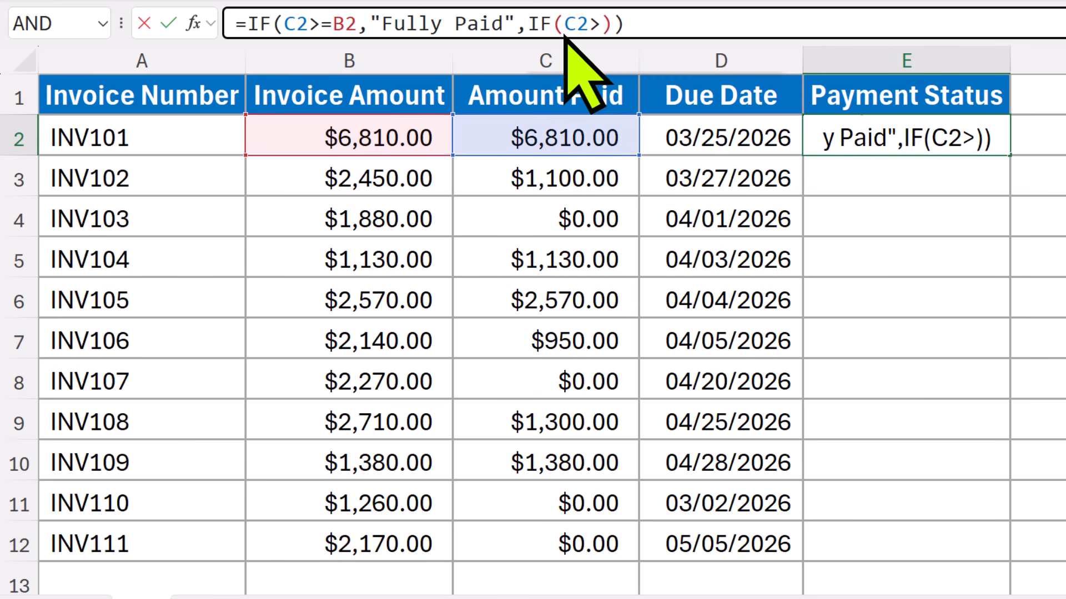
pyautogui.write('0')
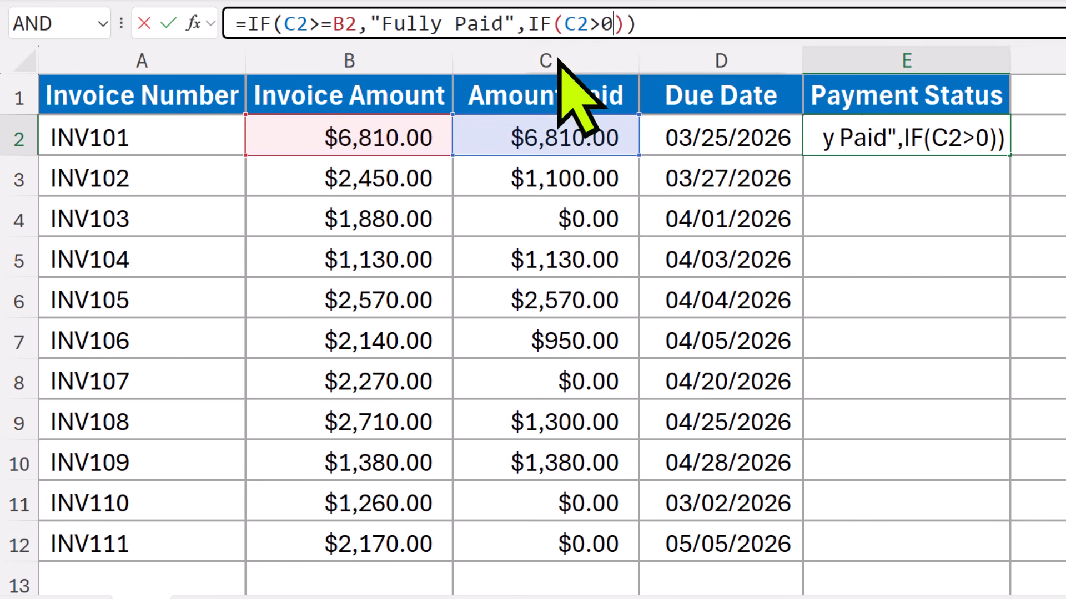
pyautogui.write(',')
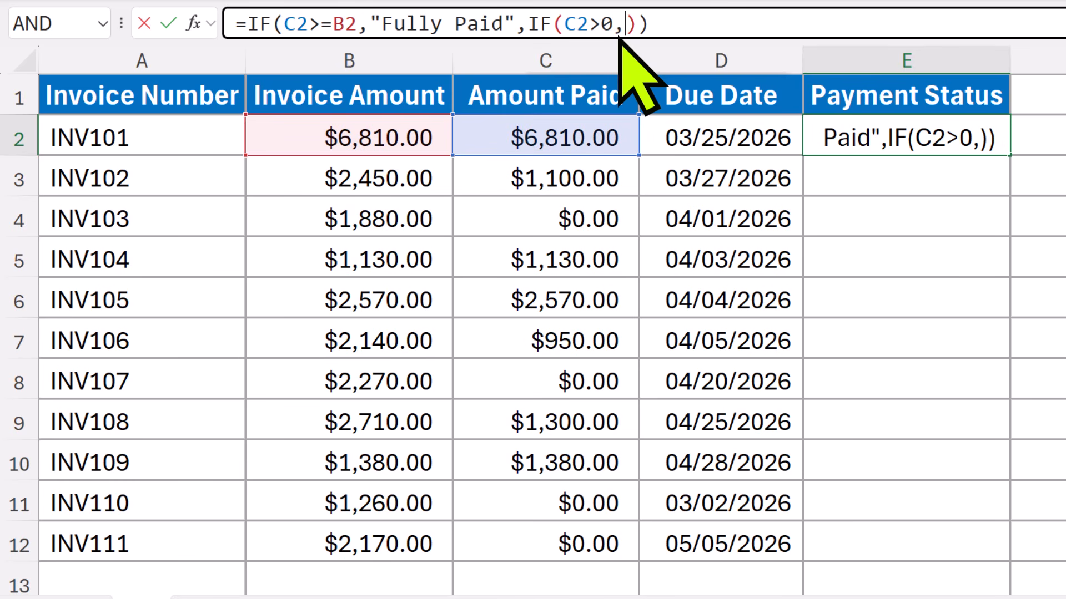
pyautogui.write('"Partially Paid",')
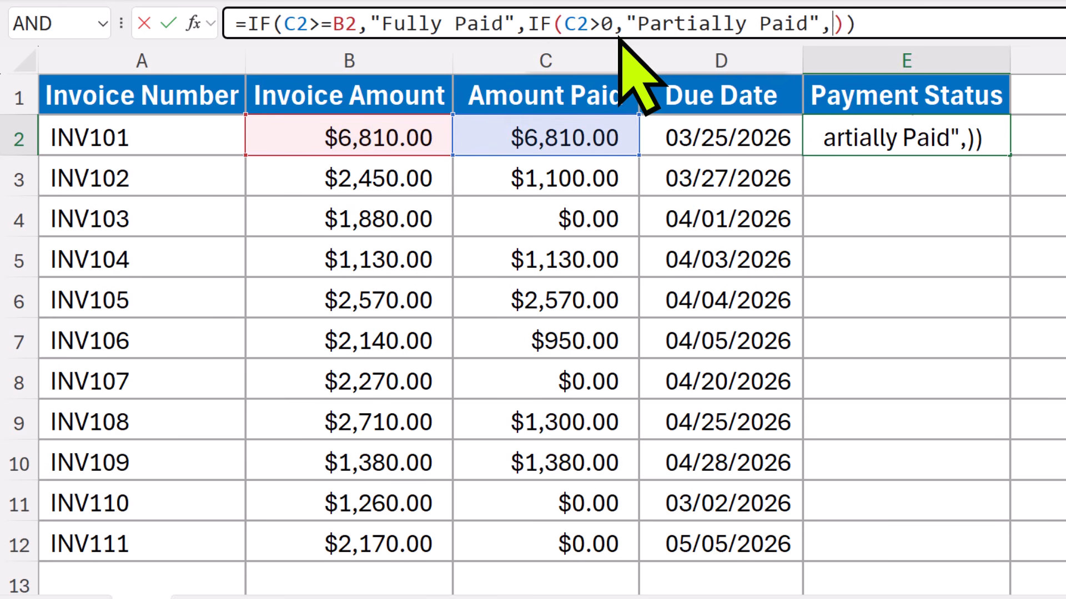
pyautogui.write('"Unpaid"')
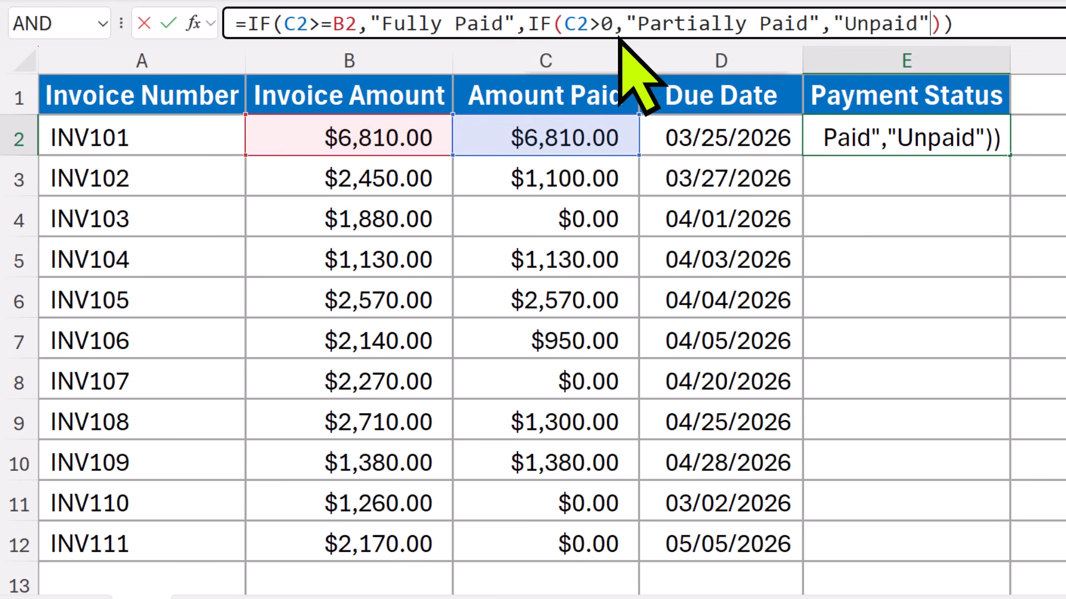
pyautogui.press('Return')
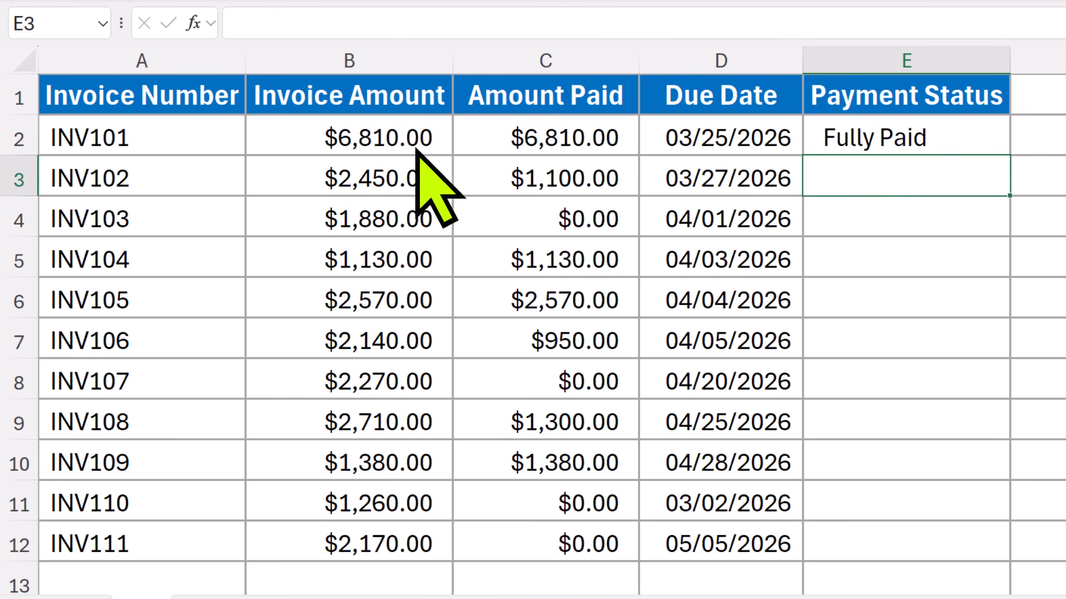
# Fill the nested IF formula from E2 down through E12 for all invoices
pyautogui.click(855, 146)
pyautogui.moveTo(1009, 155); pyautogui.dragTo(1013, 564)
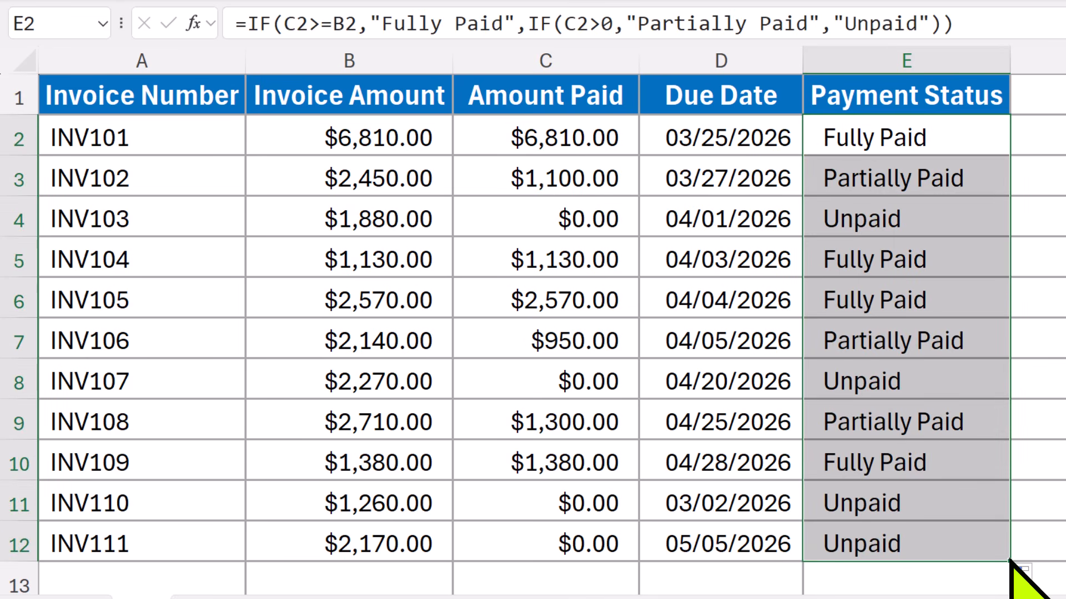
pyautogui.click(1024, 541)
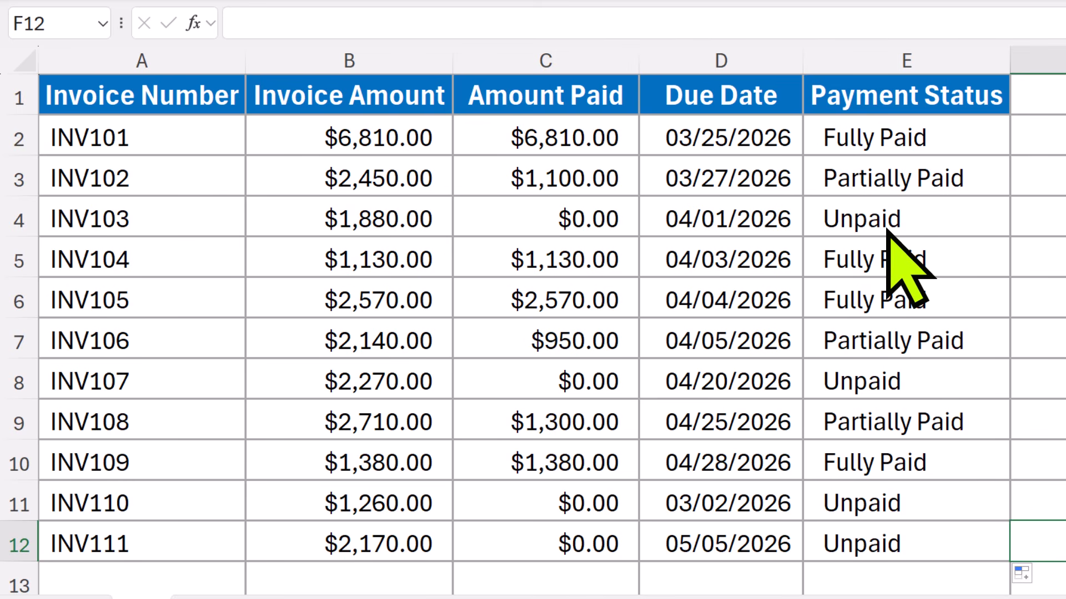
# Remove the nested IF formulas from the Payment Status cells E2:E12
pyautogui.click(910, 143)
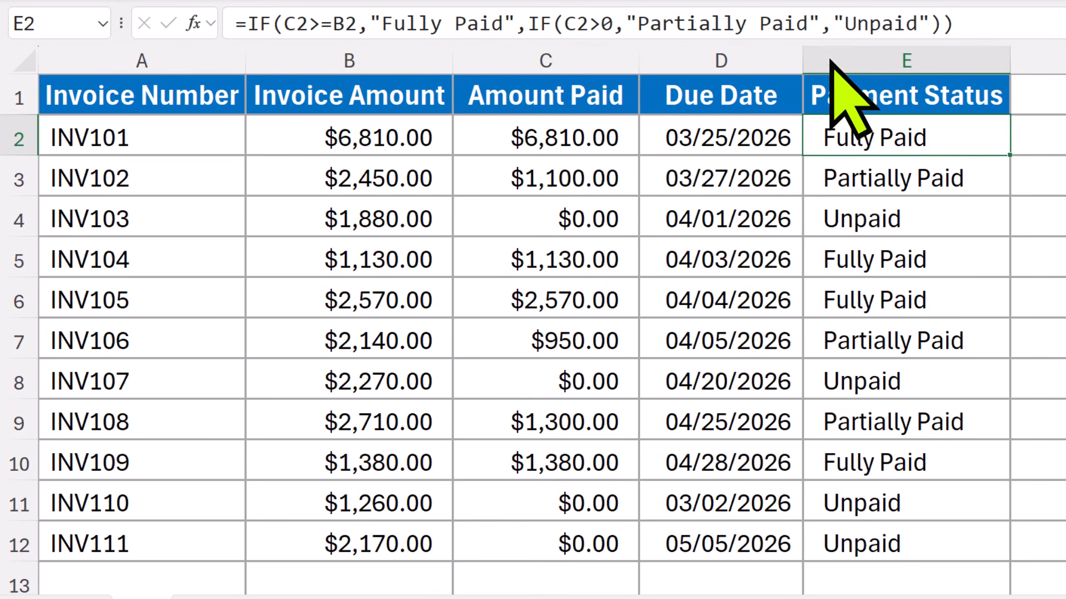
pyautogui.moveTo(777, 181); pyautogui.dragTo(774, 508)
pyautogui.hotkey('ctrl', 'z')
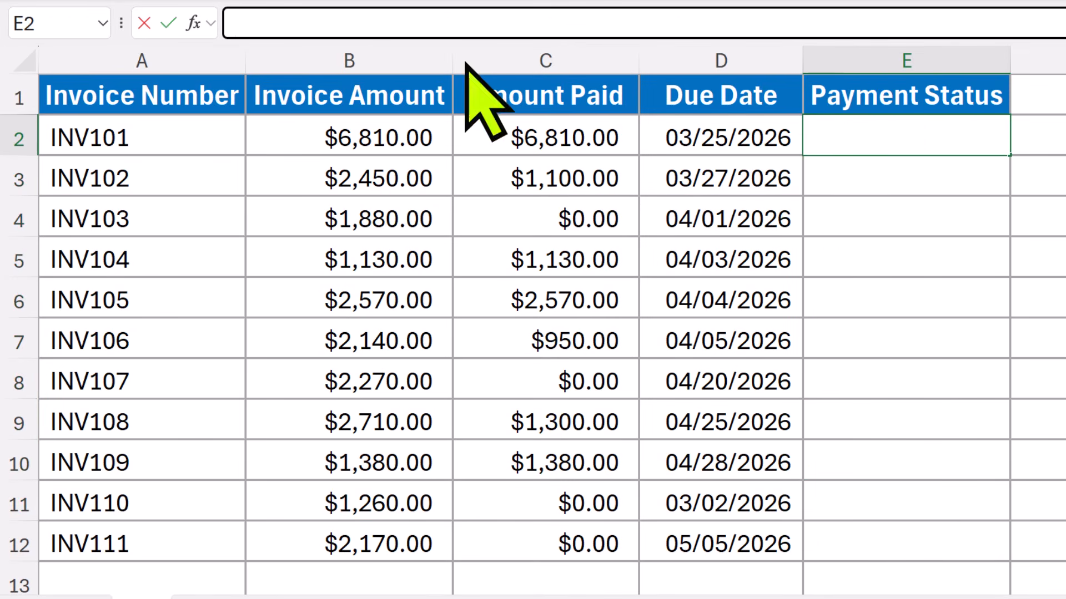
# Start an IFS formula in E2 whose first condition, C2>=B2, returns "Fully Paid"
pyautogui.click(239, 25)
pyautogui.write('=')
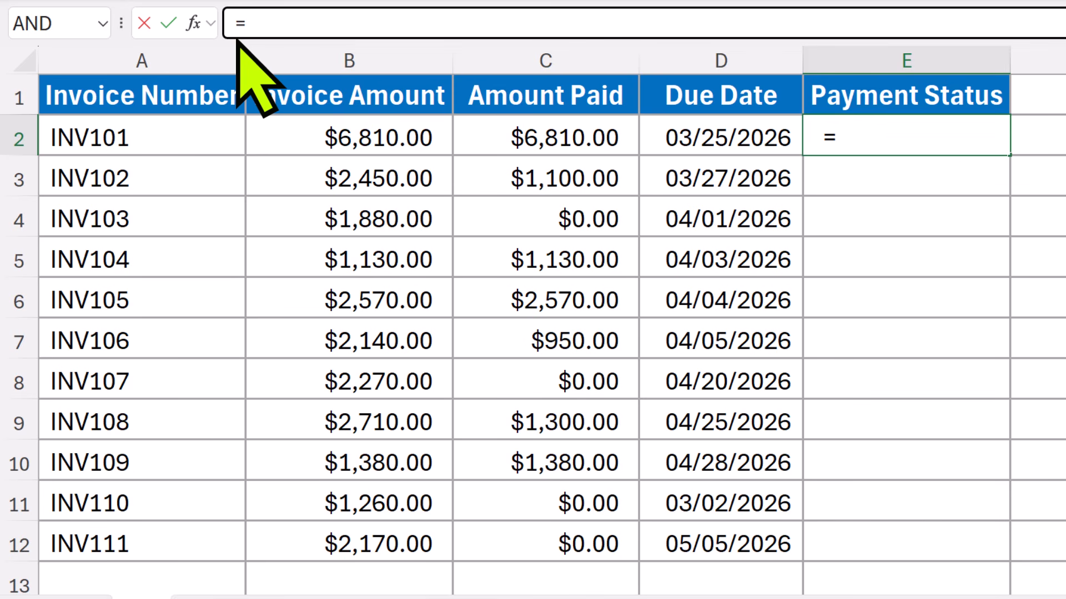
pyautogui.write('IFS')
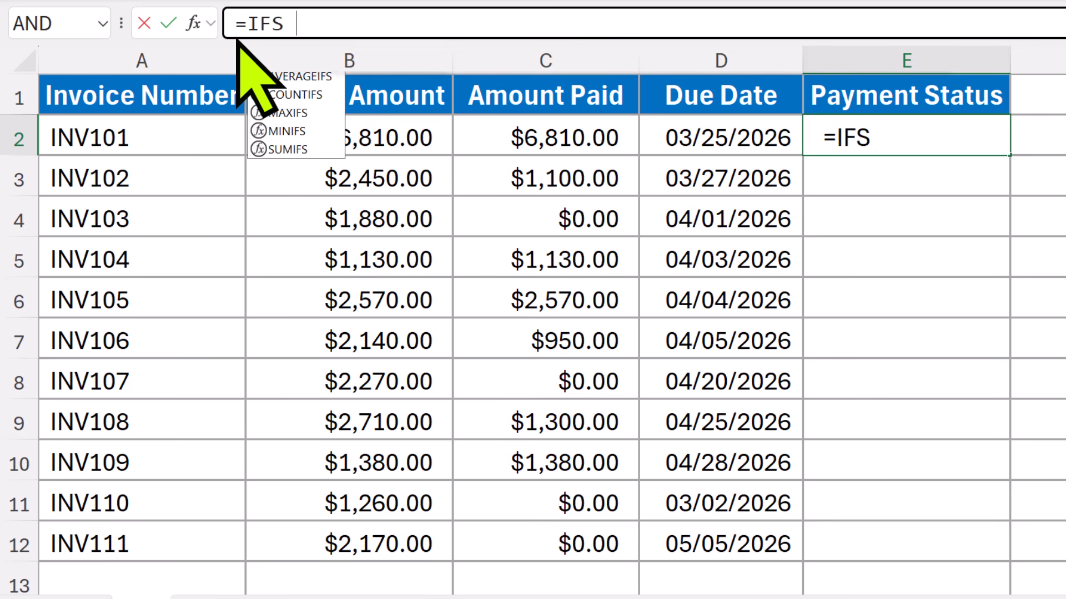
pyautogui.press('Tab')
pyautogui.click(297, 35)
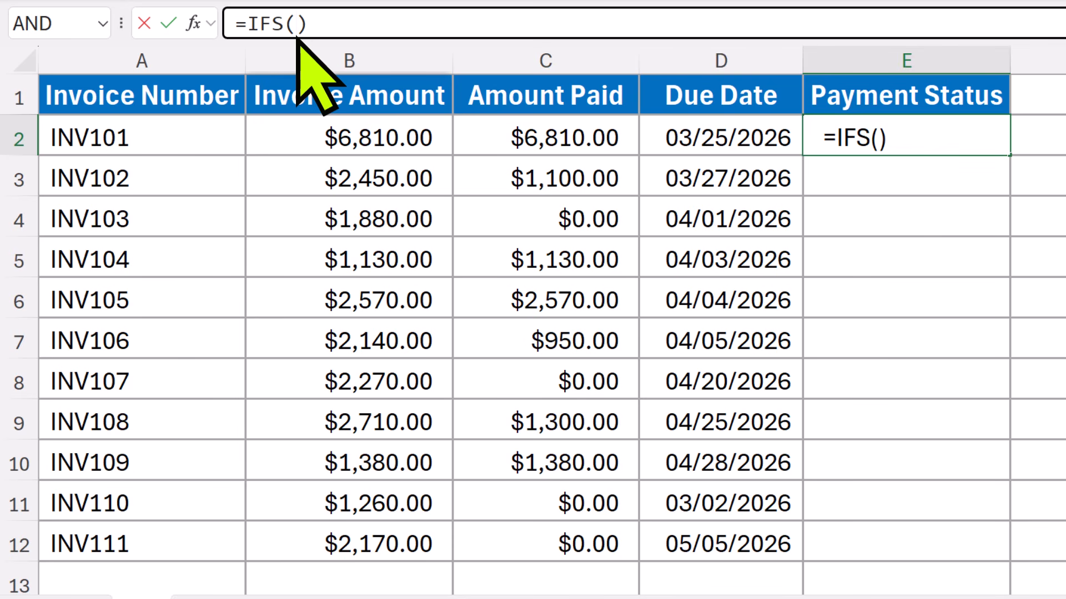
pyautogui.write('C2>=')
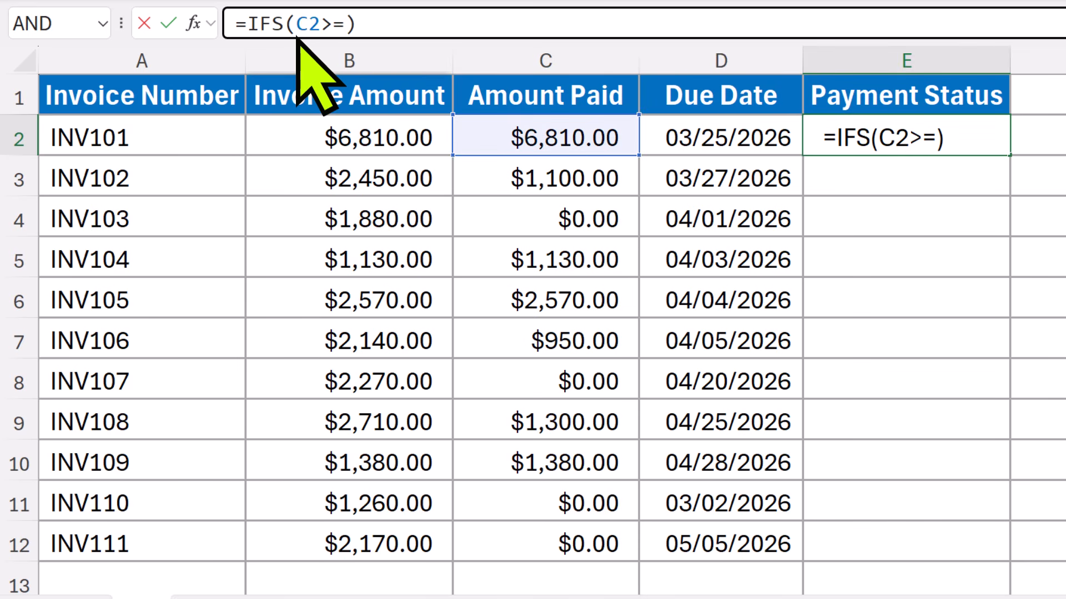
pyautogui.write('B2')
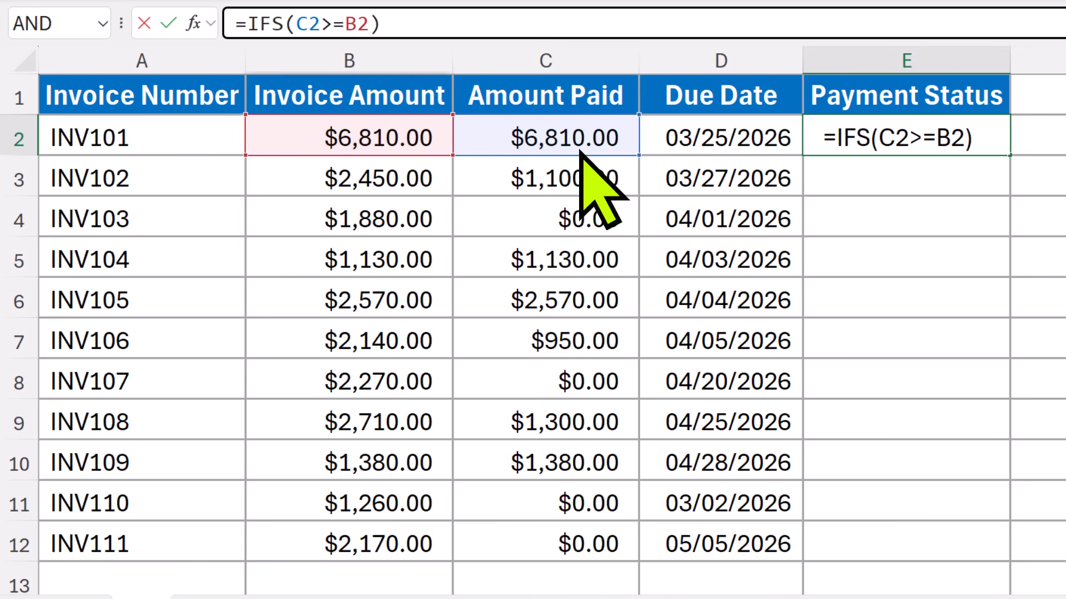
pyautogui.write(',')
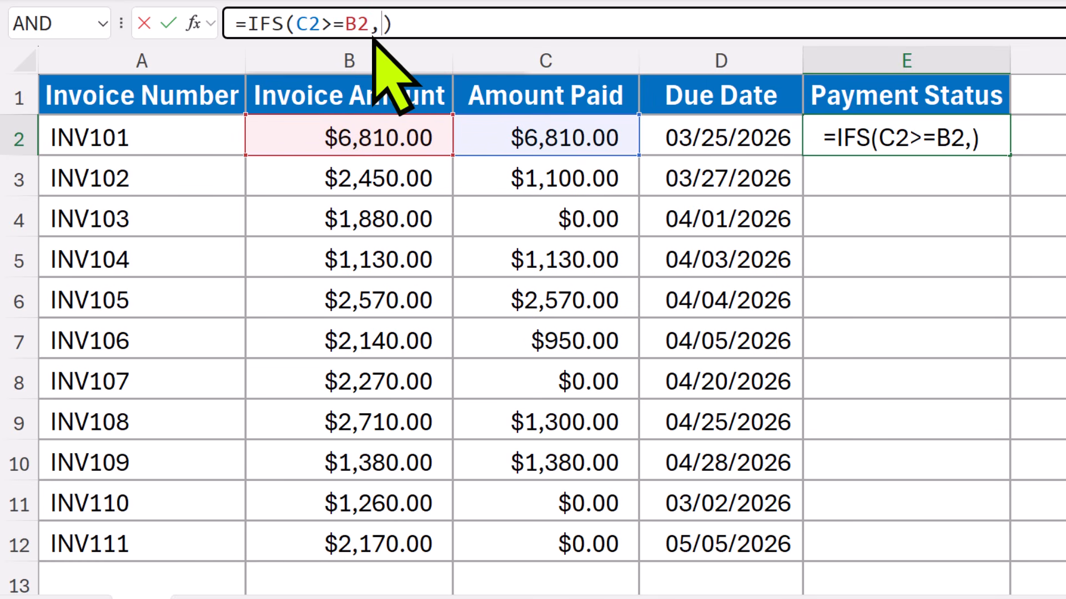
pyautogui.write('"Fully Paid",')
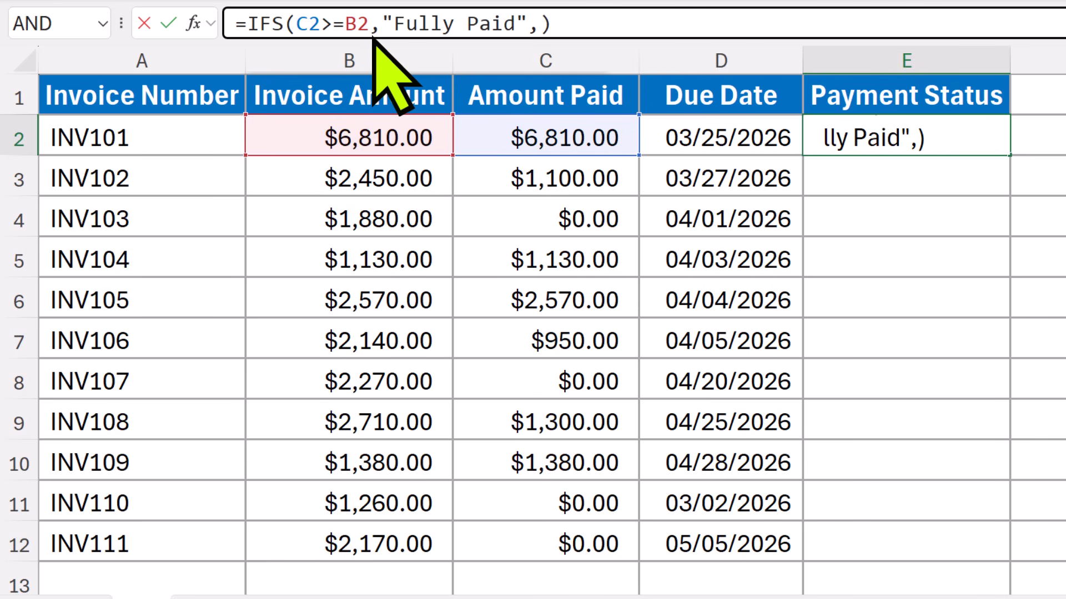
pyautogui.write('C2')
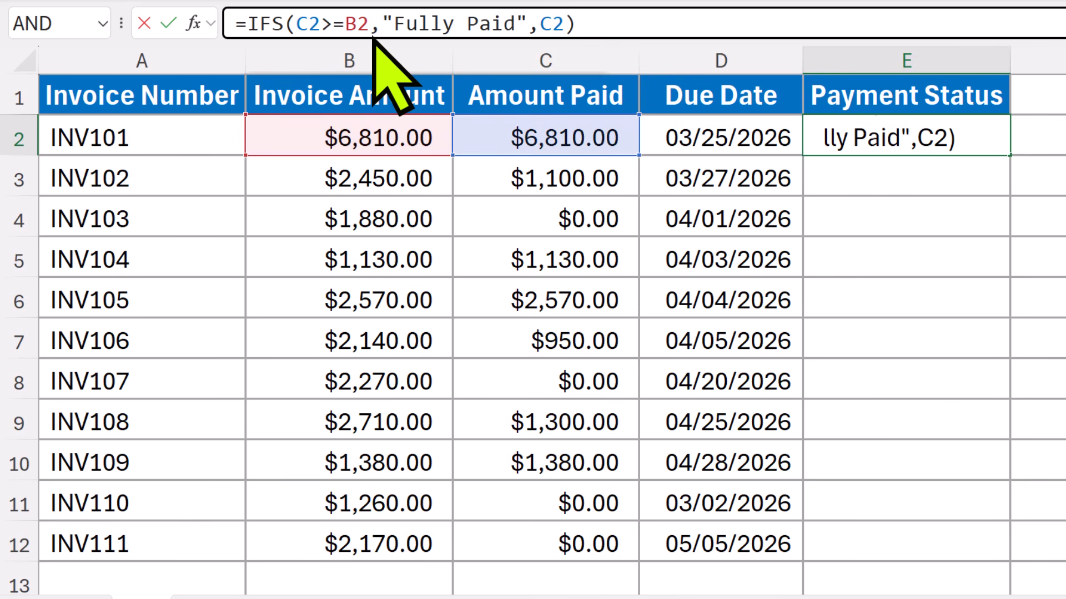
pyautogui.write('>0')
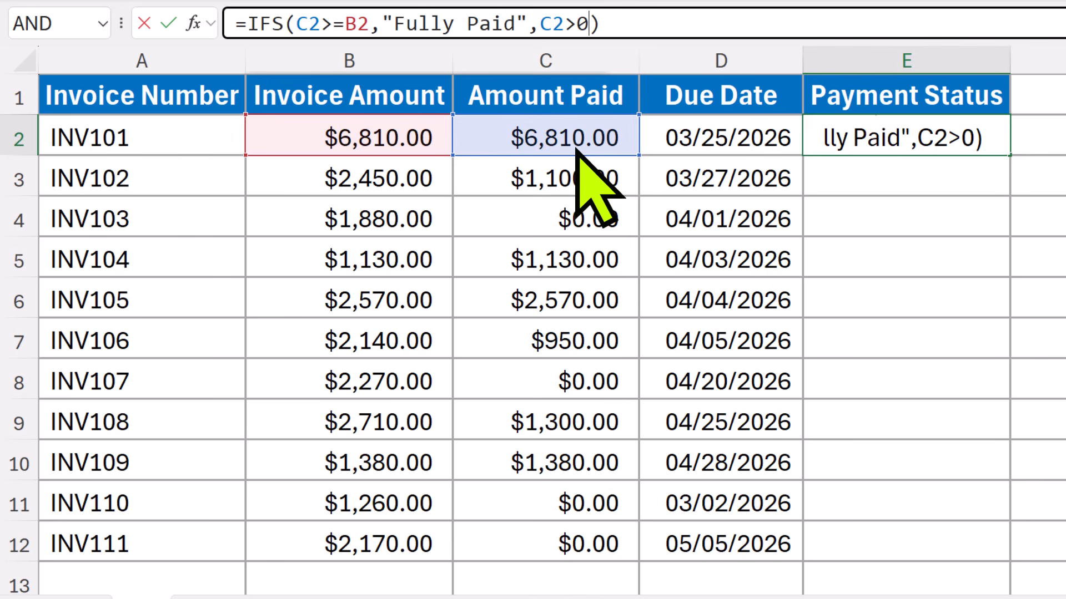
# Add a second condition to the IFS formula, C2>0, returning "Partially Paid"
pyautogui.press('Right')
pyautogui.click(592, 24)
pyautogui.write(',')
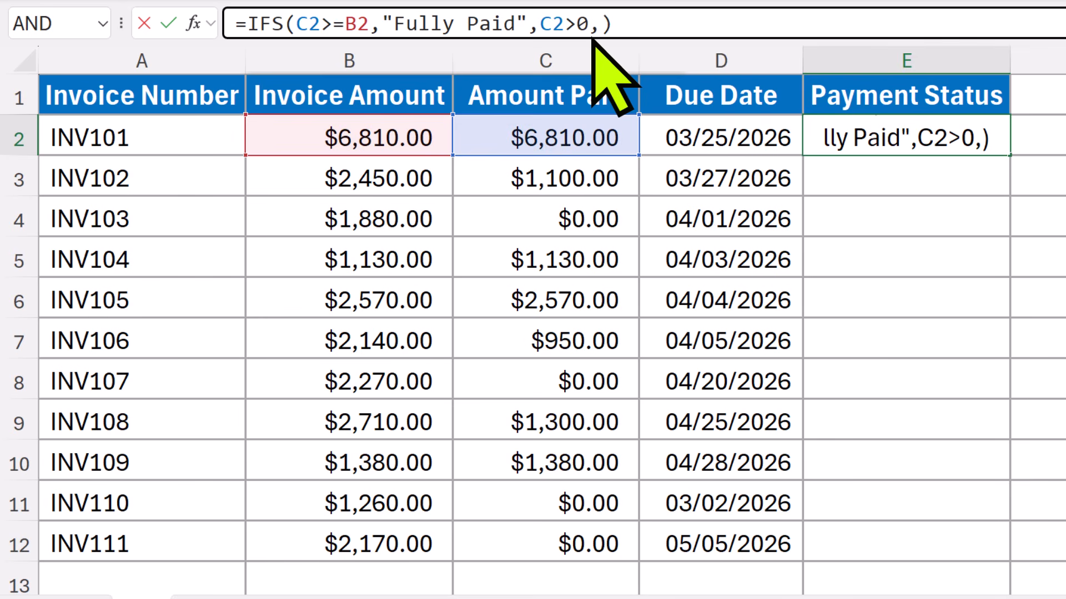
pyautogui.write('"Partially Paid",')
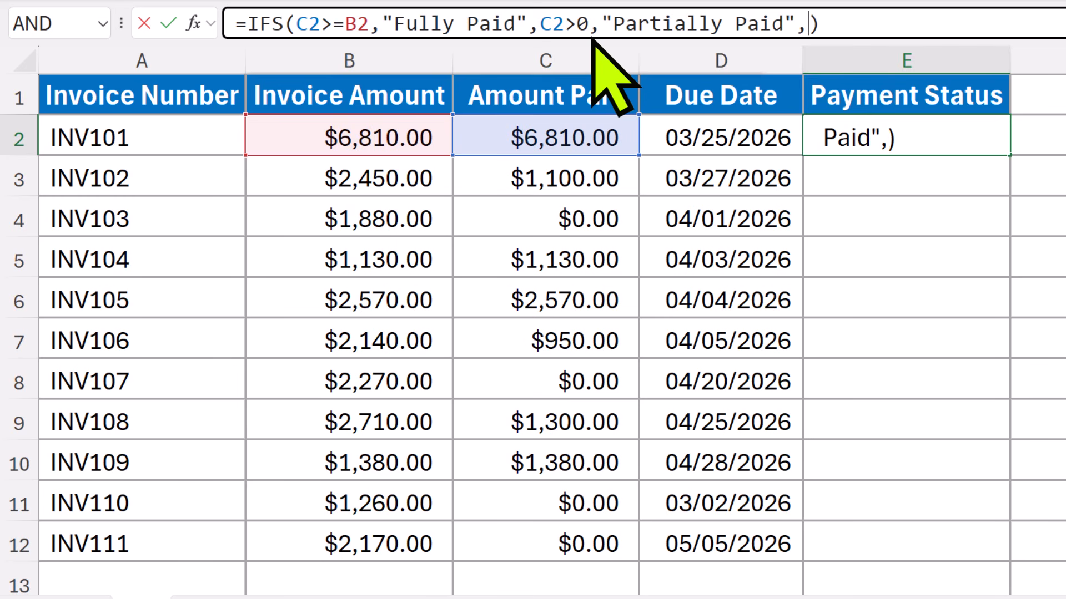
pyautogui.write('C2=0')
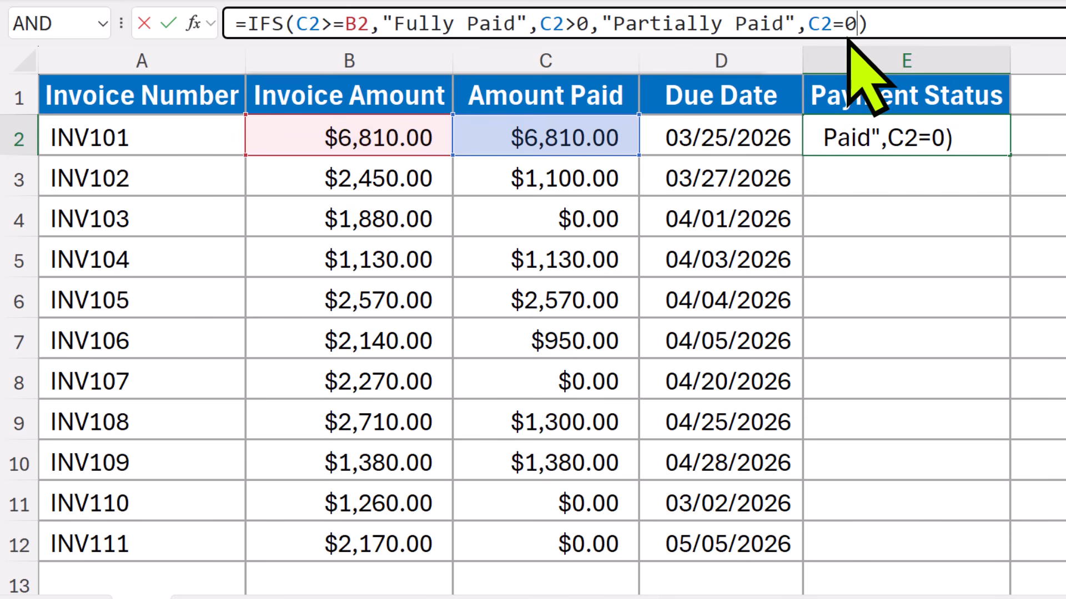
# Add a third condition, C2=0, returning "Unpaid", and enter the IFS formula in E2
pyautogui.write(',"Unpaid"')
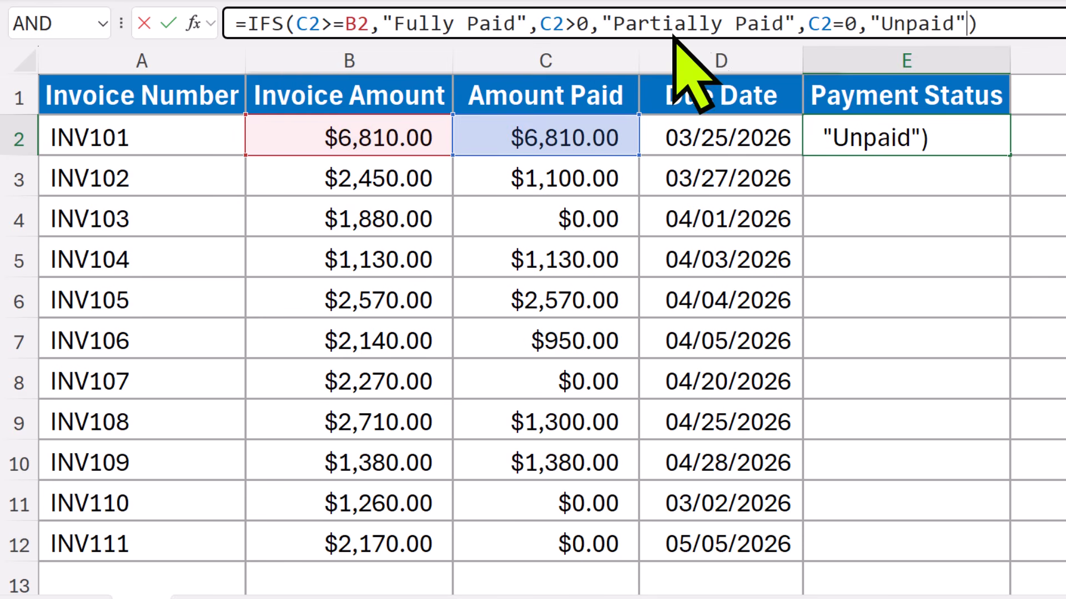
pyautogui.press('Return')
# Fill the IFS formula from E2 down through E12 for all invoices
pyautogui.click(975, 135)
pyautogui.moveTo(1009, 155); pyautogui.dragTo(1010, 561)
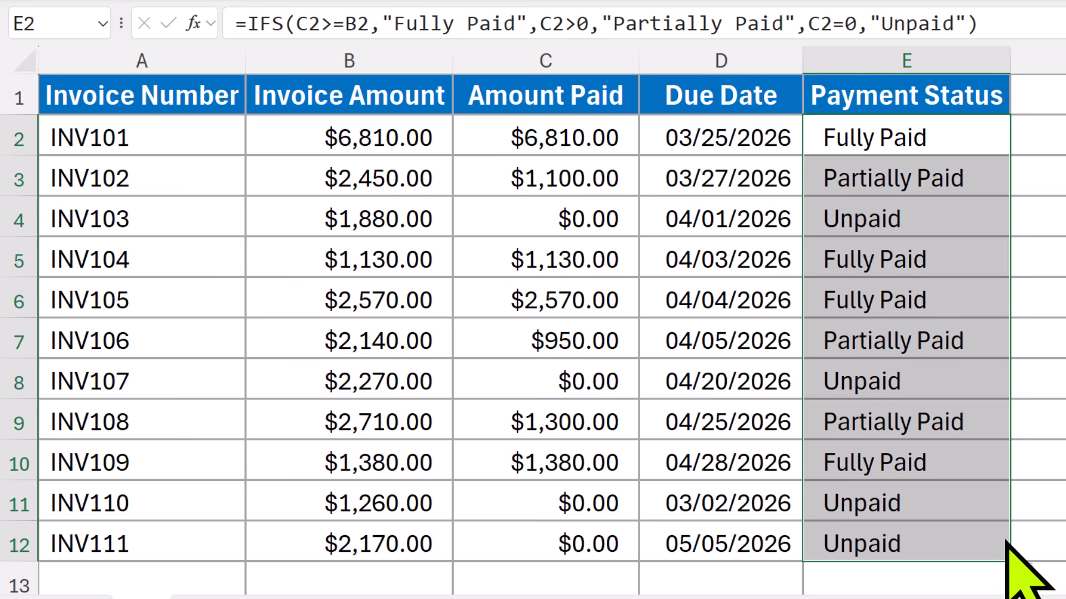
pyautogui.click(1033, 539)
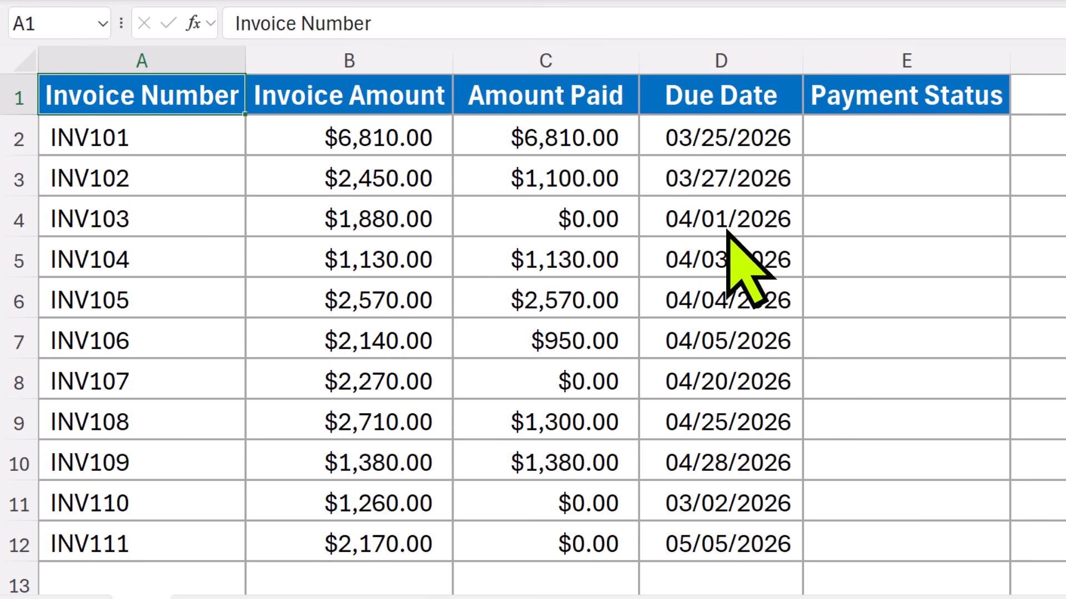
# Start a formula in E2 with an AND function nested as the logical test of an IF function
pyautogui.click(871, 147)
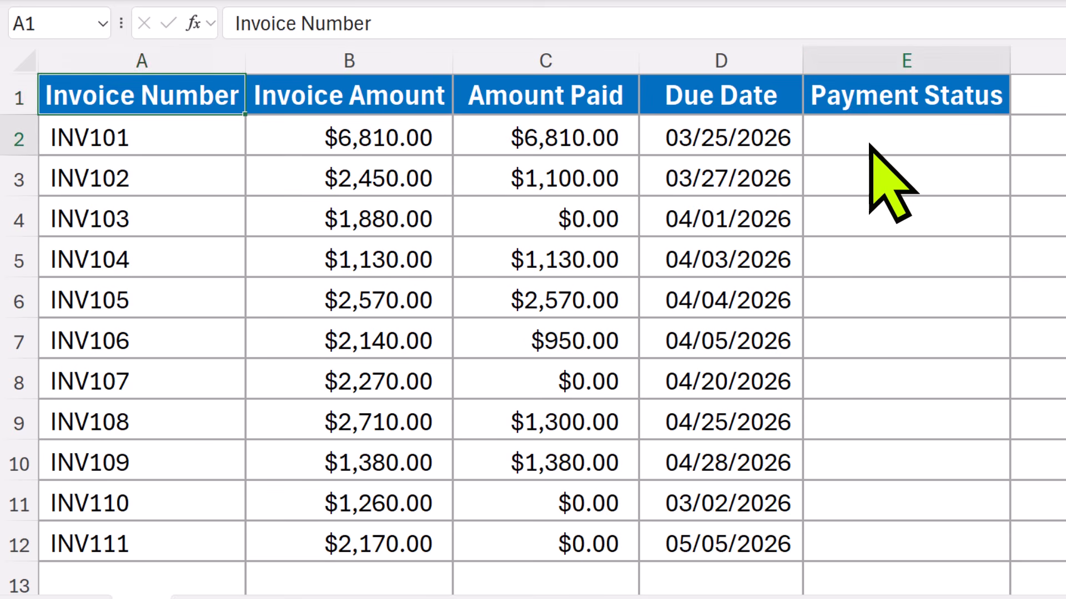
pyautogui.click(244, 34)
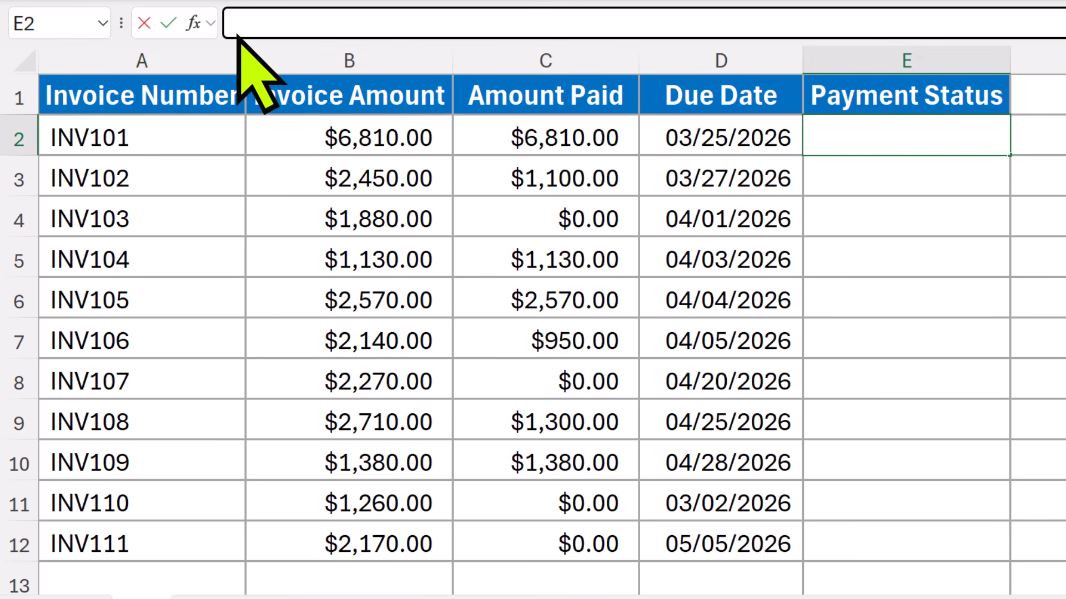
pyautogui.write('=')
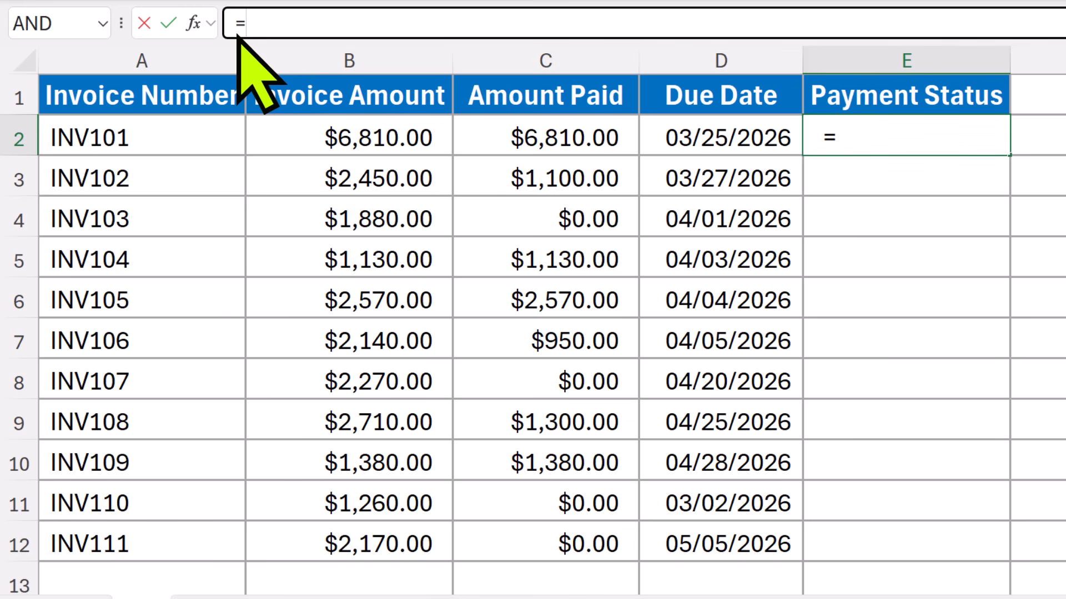
pyautogui.write('IF()')
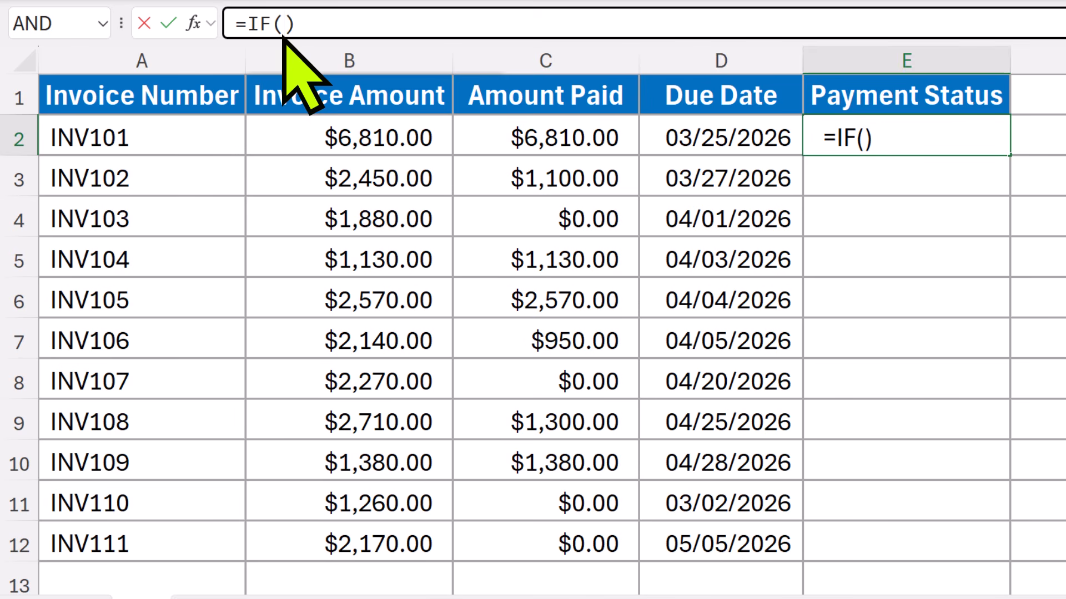
pyautogui.write('AND')
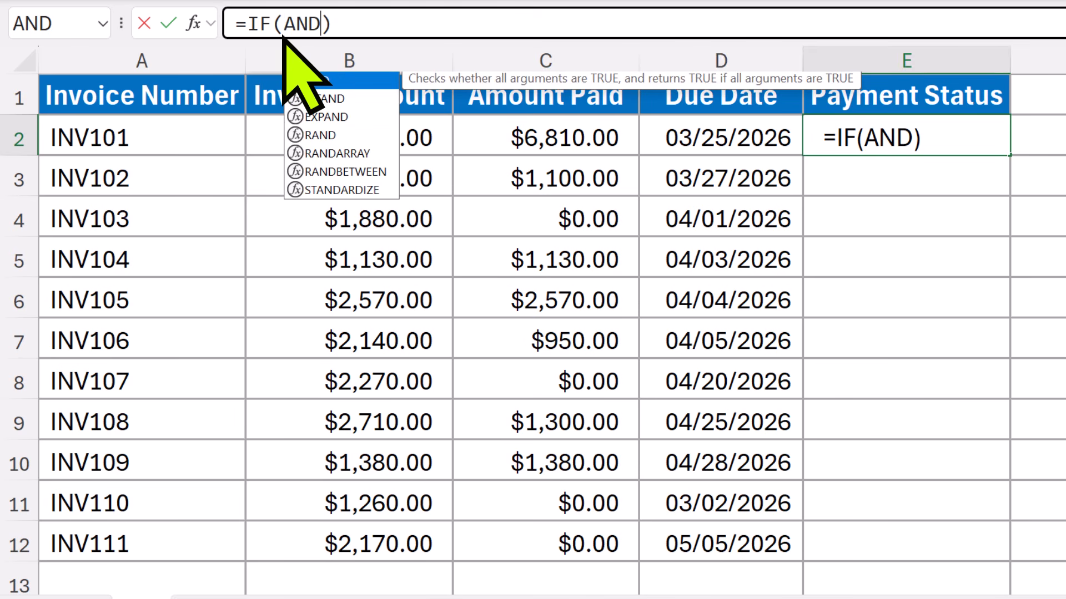
pyautogui.write('()')
pyautogui.press('Left')
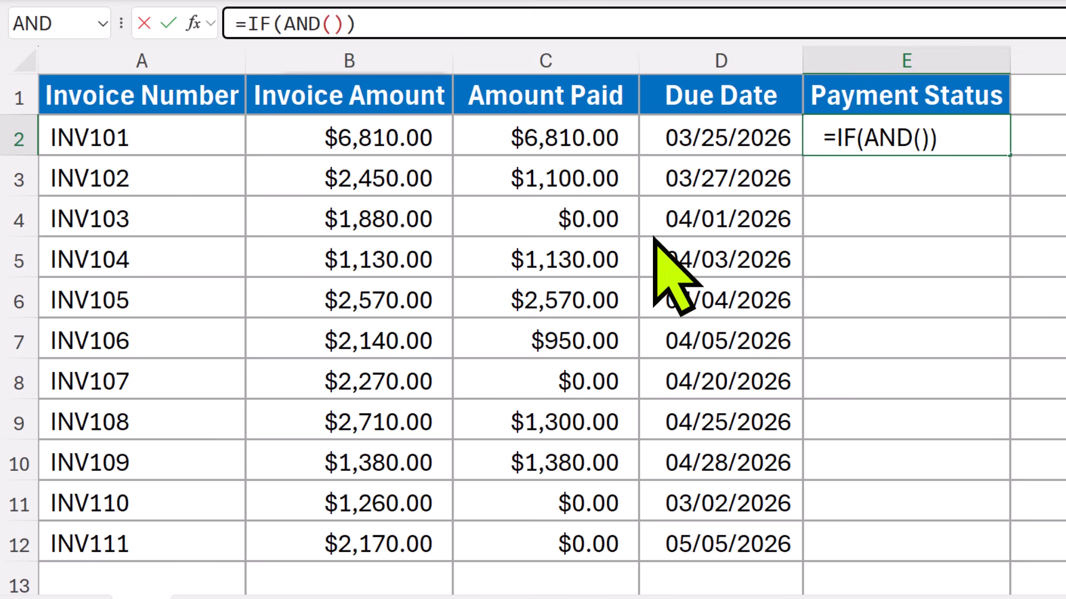
# Set the AND conditions in the E2 formula to C2<B2 and D2<TODAY()
pyautogui.write('C2<')
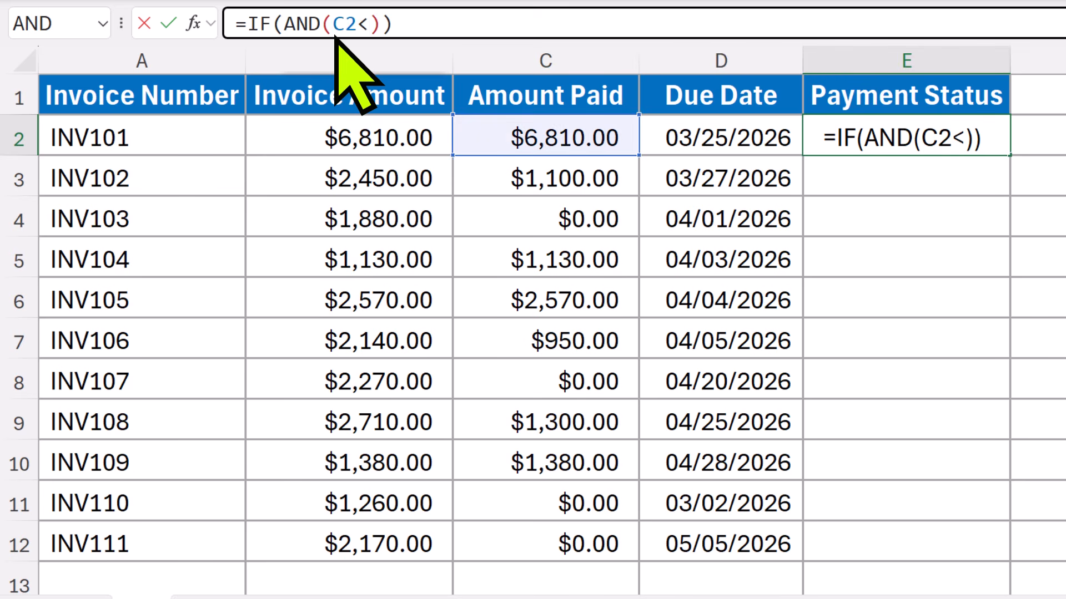
pyautogui.write('B2')
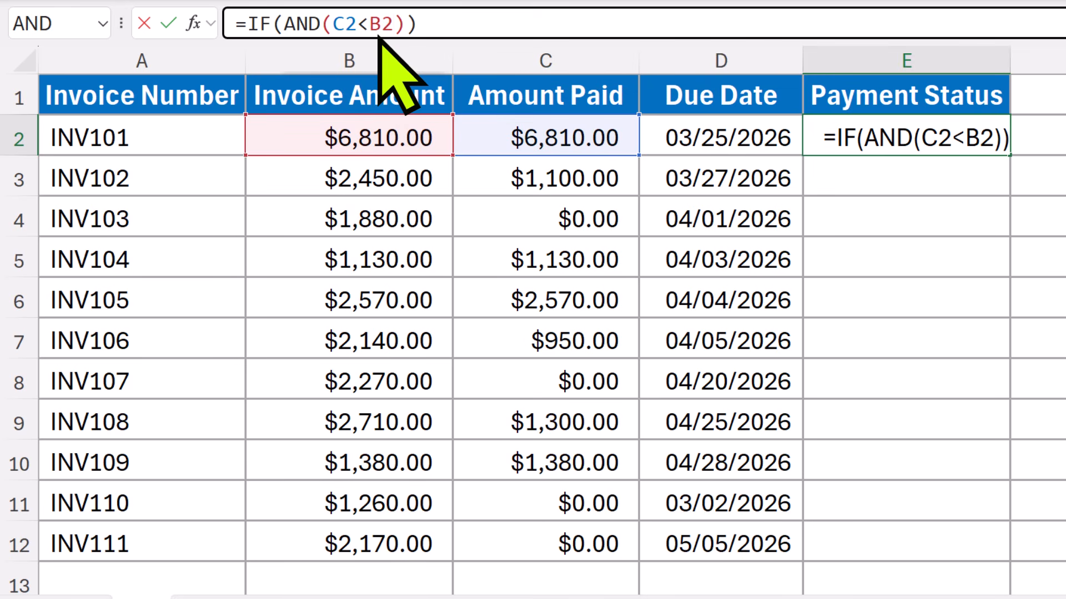
pyautogui.write(',')
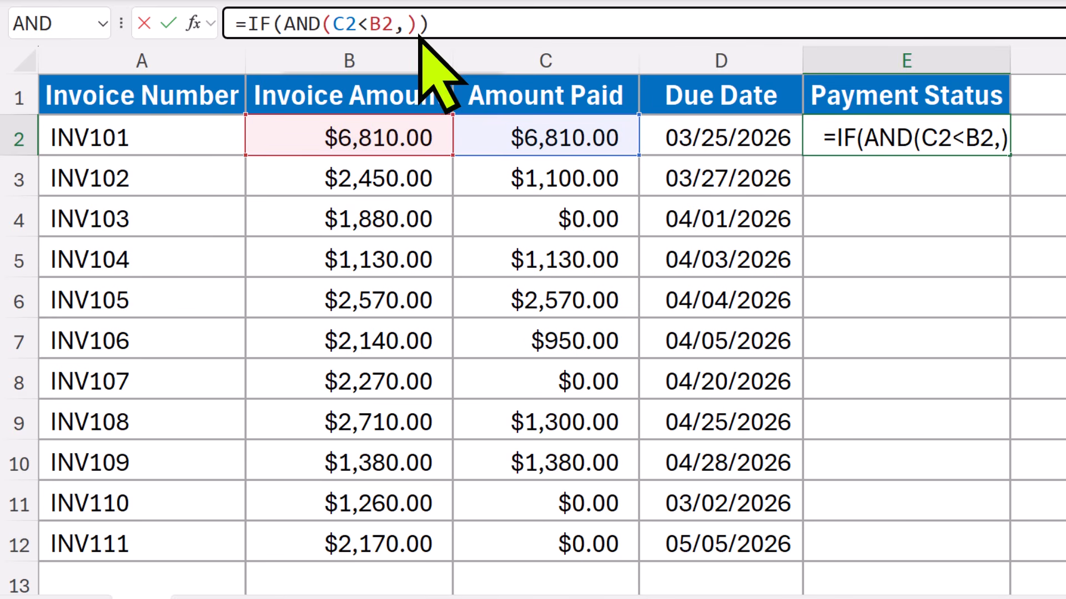
pyautogui.write('D2<TODAY()')
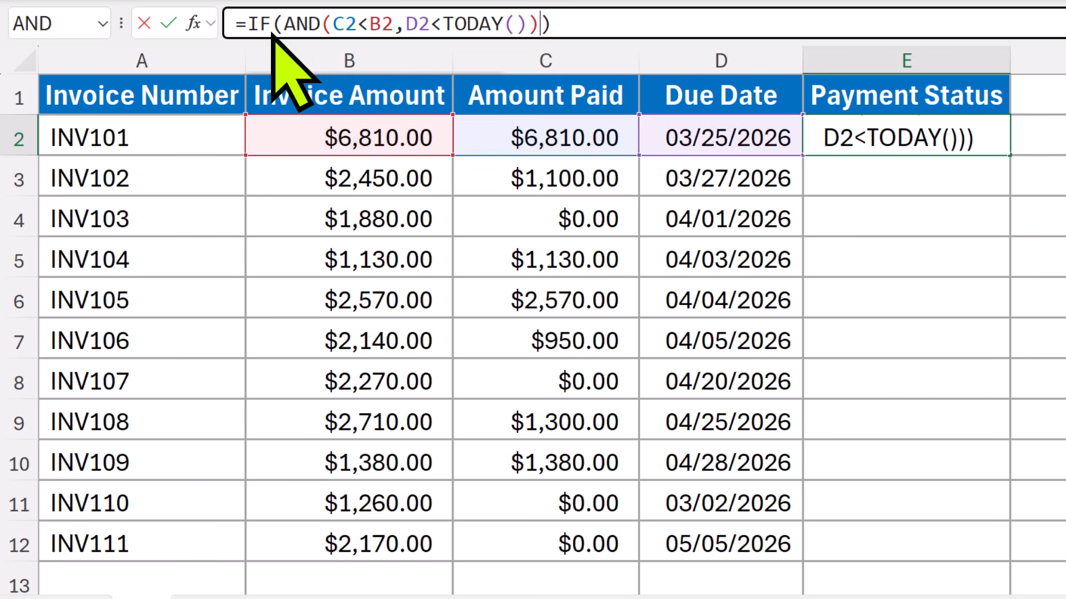
# Have the IF formula return "Overdue" when true and an empty string ("") when false, and enter it in E2
pyautogui.click(540, 25)
pyautogui.write(',')
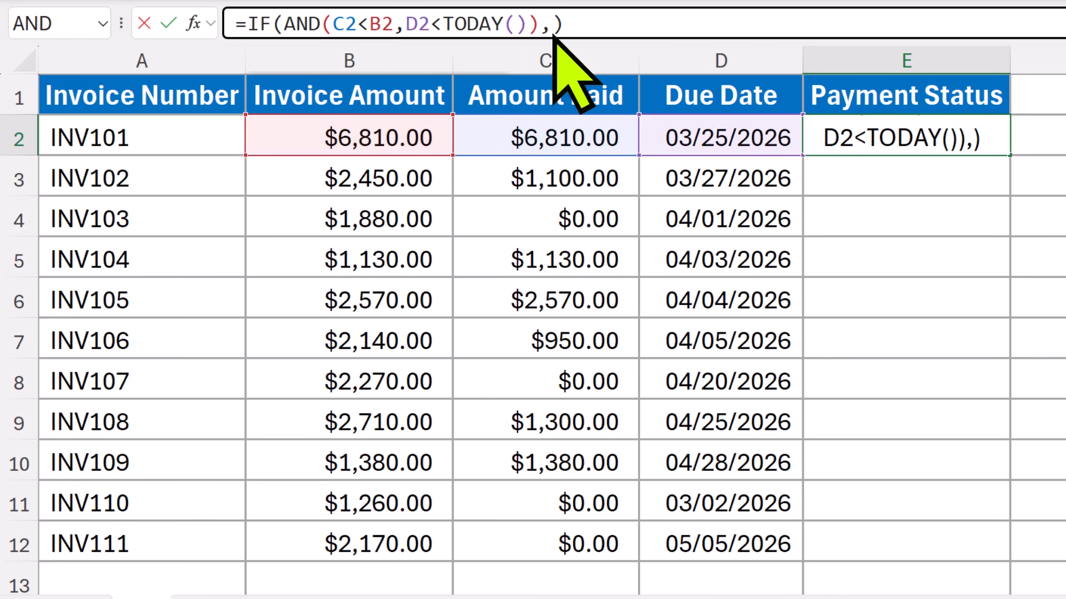
pyautogui.write('"Overdue",')
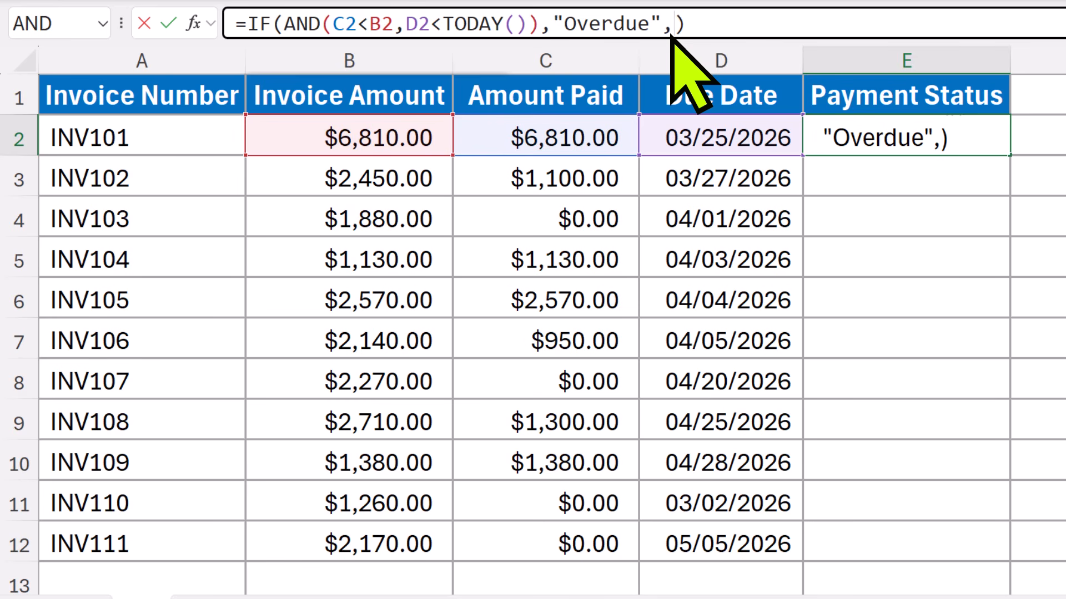
pyautogui.write('""')
pyautogui.press('Return')
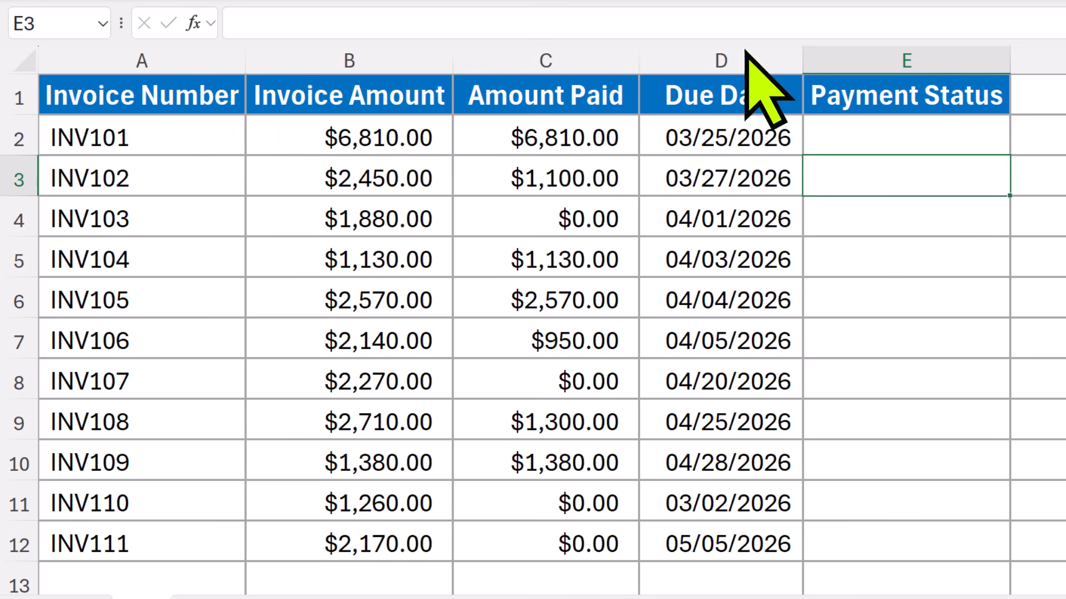
# Fill the IF with AND formula from E2 down through E12
pyautogui.click(951, 147)
pyautogui.moveTo(1010, 157); pyautogui.dragTo(1010, 561)
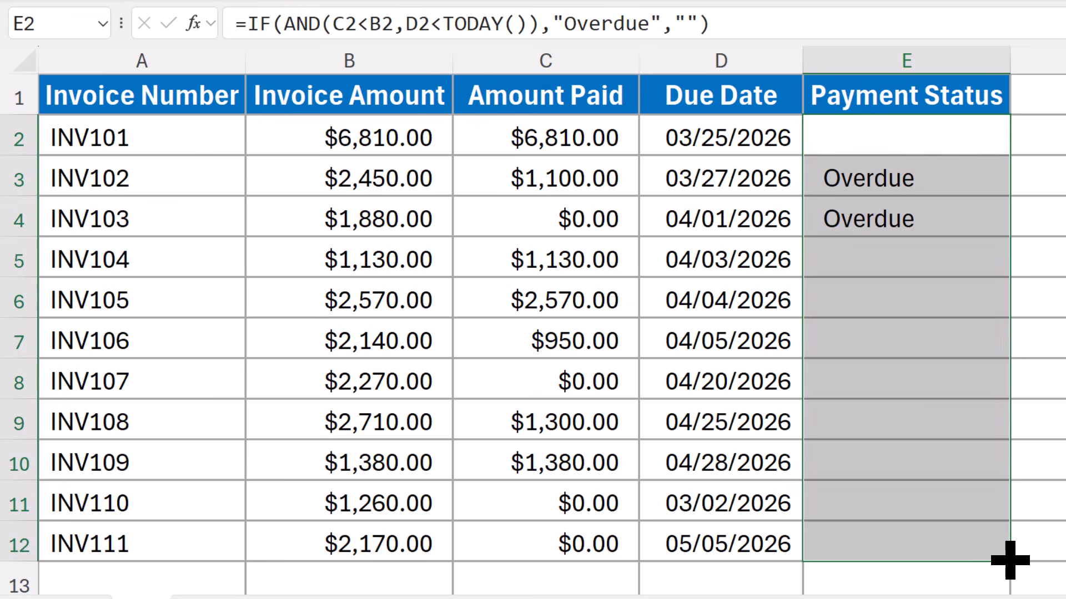
pyautogui.click(1024, 541)
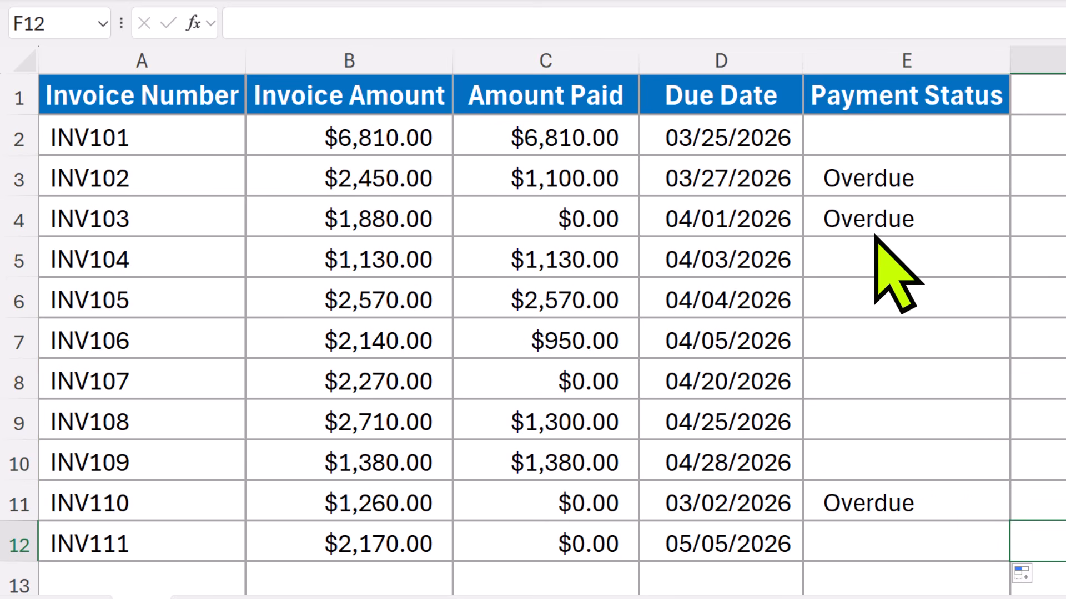